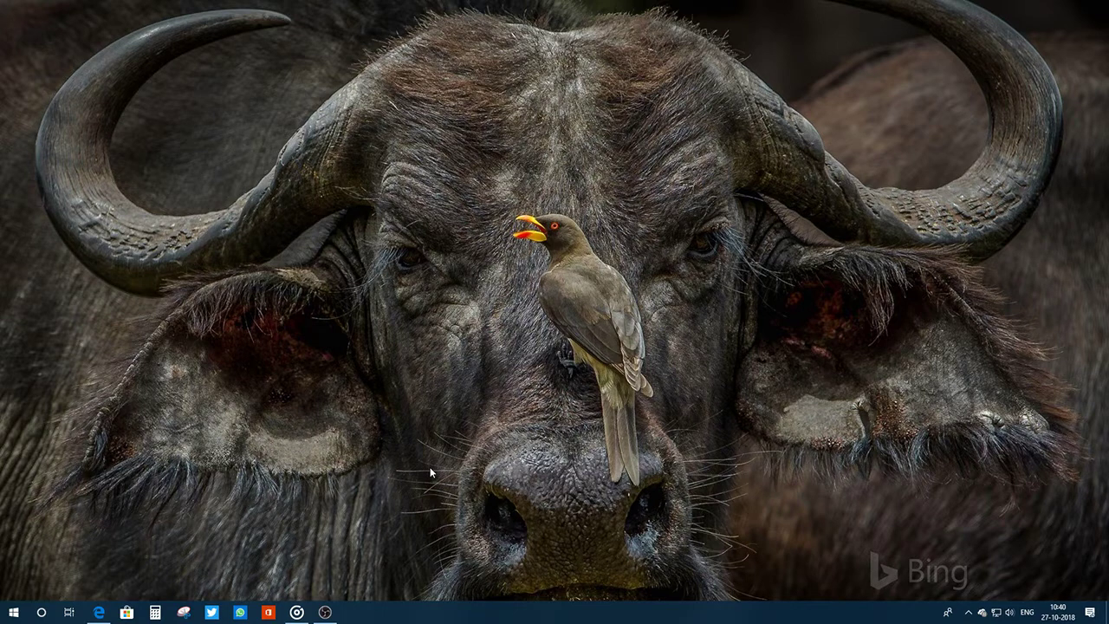
Launch Registry Editor from a Start search for regedit.exe and approve the UAC prompt.
{"action": "key", "text": "super"}
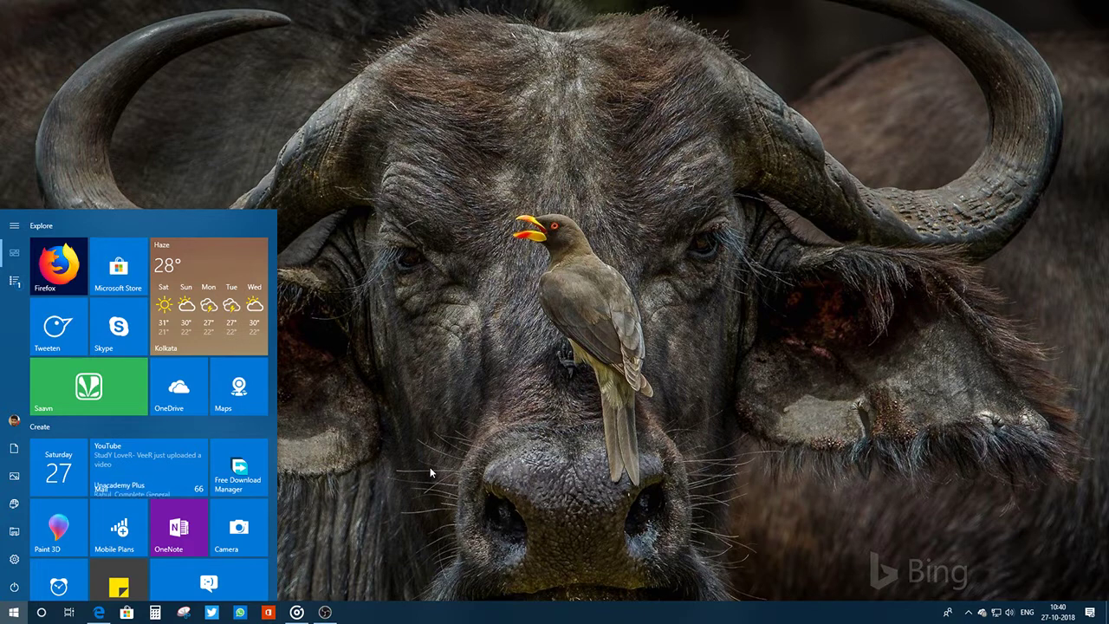
{"action": "type", "text": "reged"}
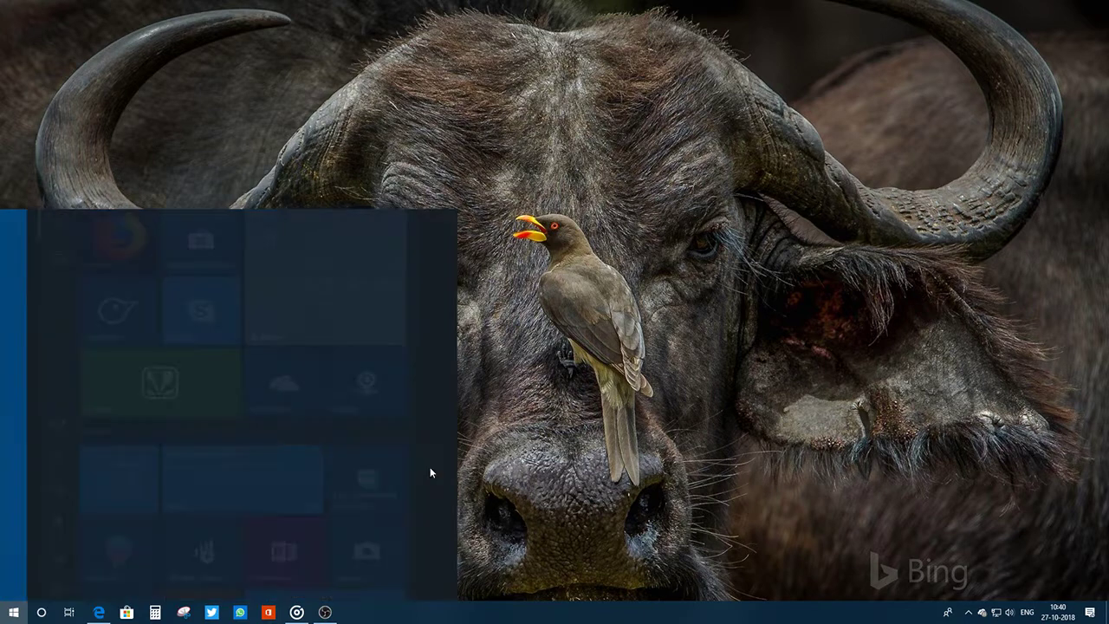
{"action": "type", "text": "it"}
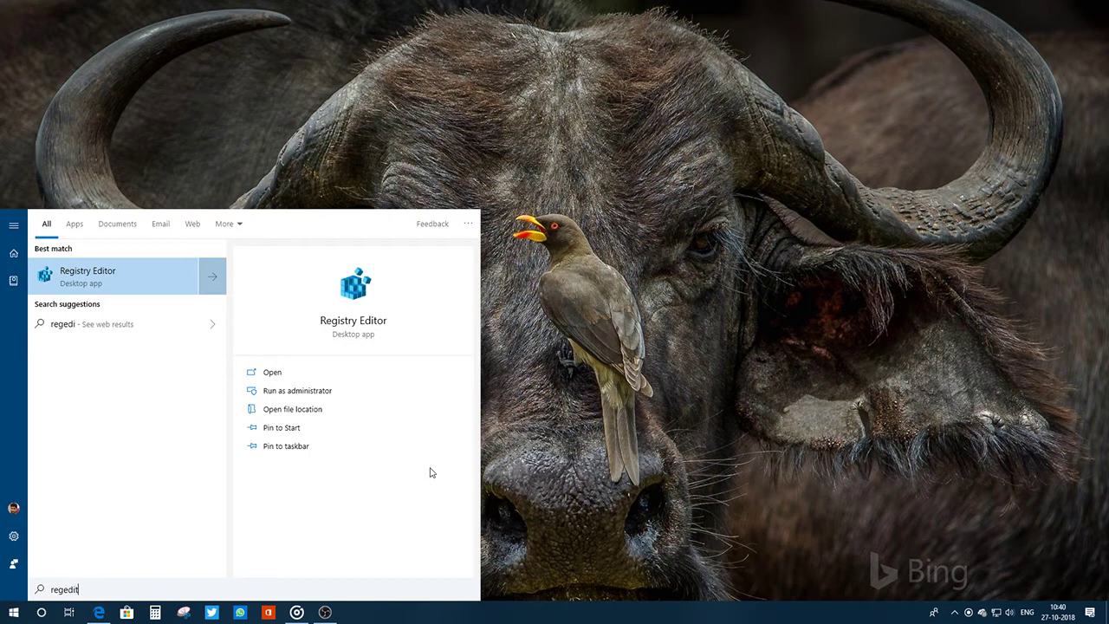
{"action": "type", "text": ".exe"}
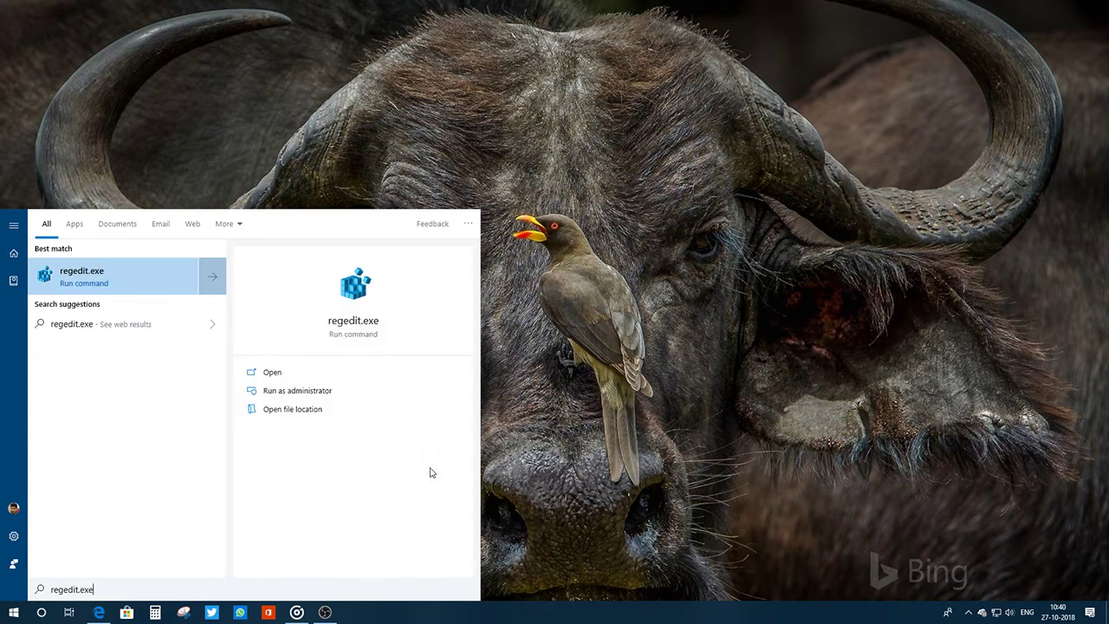
{"action": "left_click", "coordinate": [289, 379]}
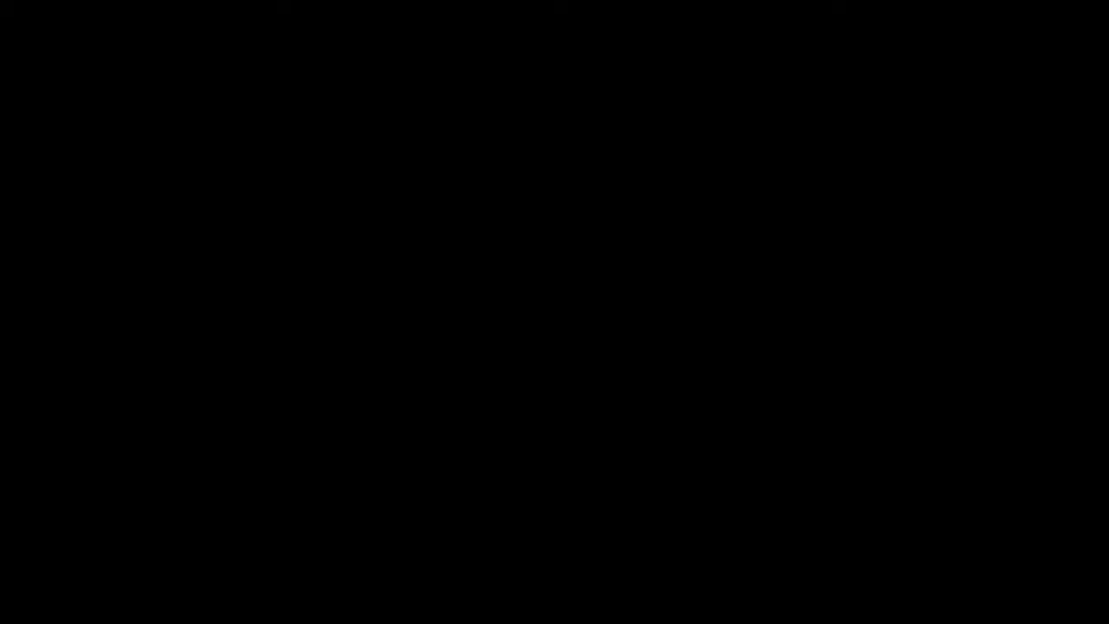
{"action": "key", "text": "alt+y"}
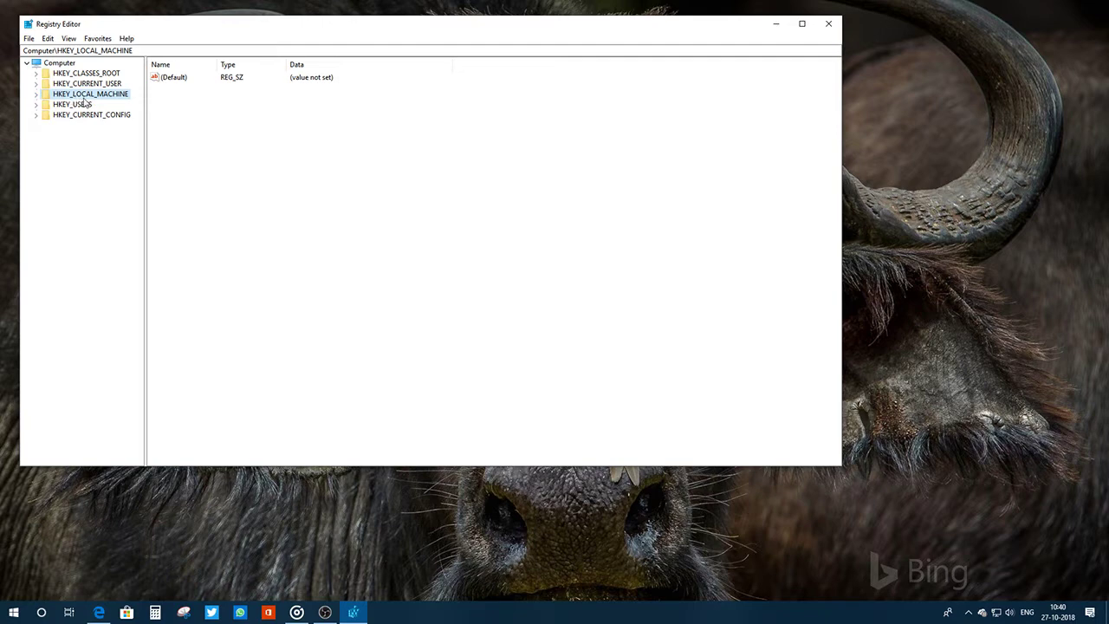
Expand HKEY_LOCAL_MACHINE > SOFTWARE > Policies > Microsoft > Windows in the key tree.
{"action": "double_click", "coordinate": [98, 97]}
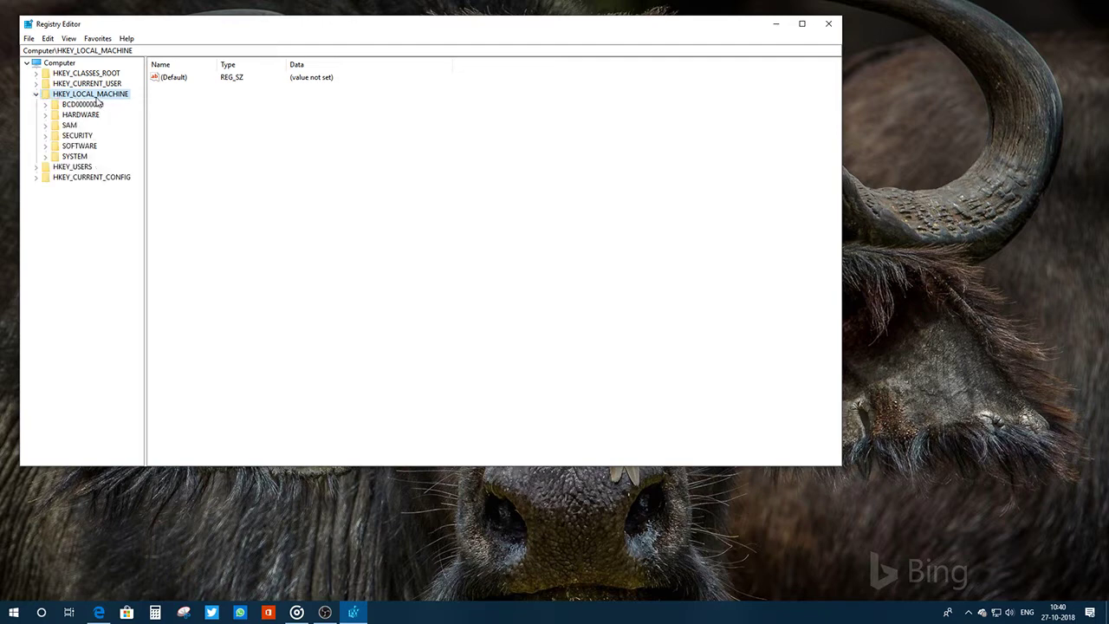
{"action": "double_click", "coordinate": [74, 146]}
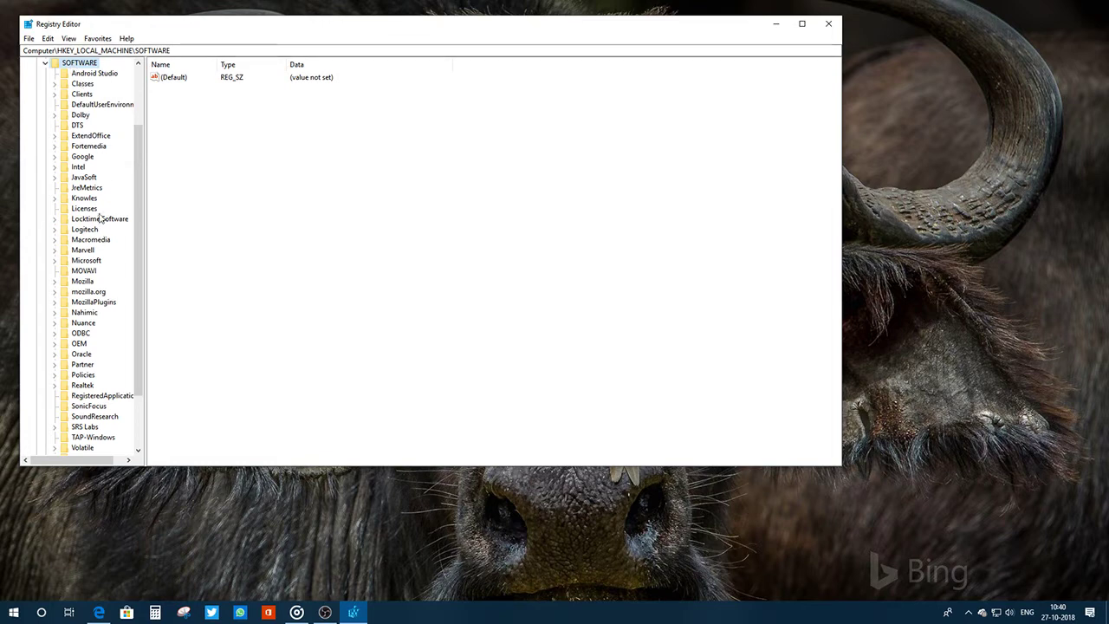
{"action": "scroll", "coordinate": [95, 321], "scroll_direction": "down", "scroll_amount": 2}
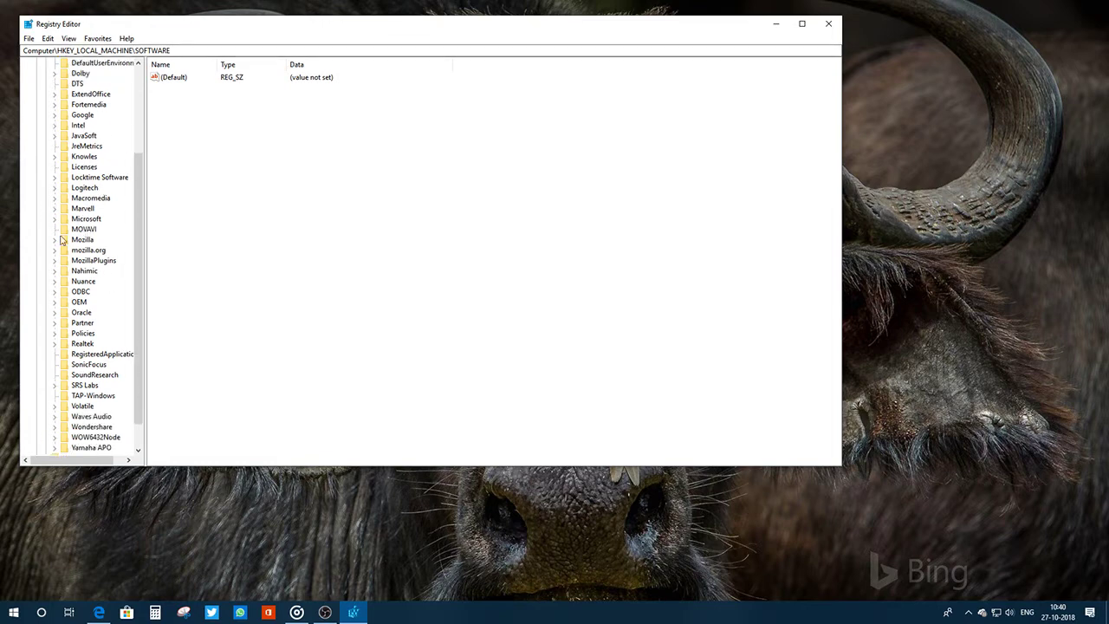
{"action": "double_click", "coordinate": [83, 335]}
{"action": "double_click", "coordinate": [85, 344]}
{"action": "scroll", "coordinate": [85, 346], "scroll_direction": "up", "scroll_amount": 1}
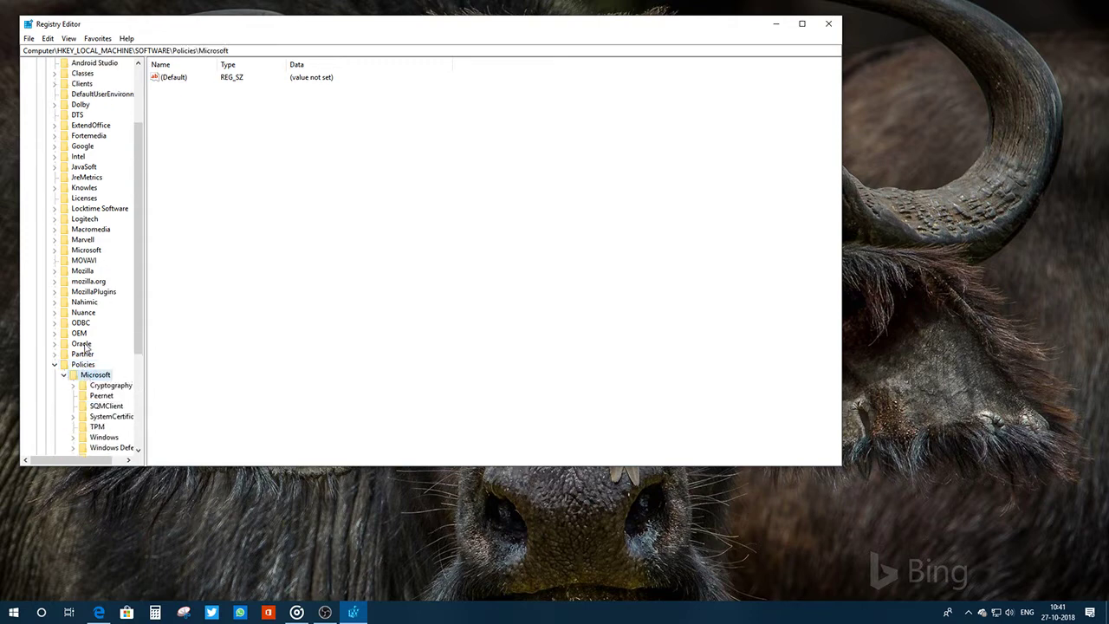
{"action": "scroll", "coordinate": [87, 346], "scroll_direction": "down", "scroll_amount": 3}
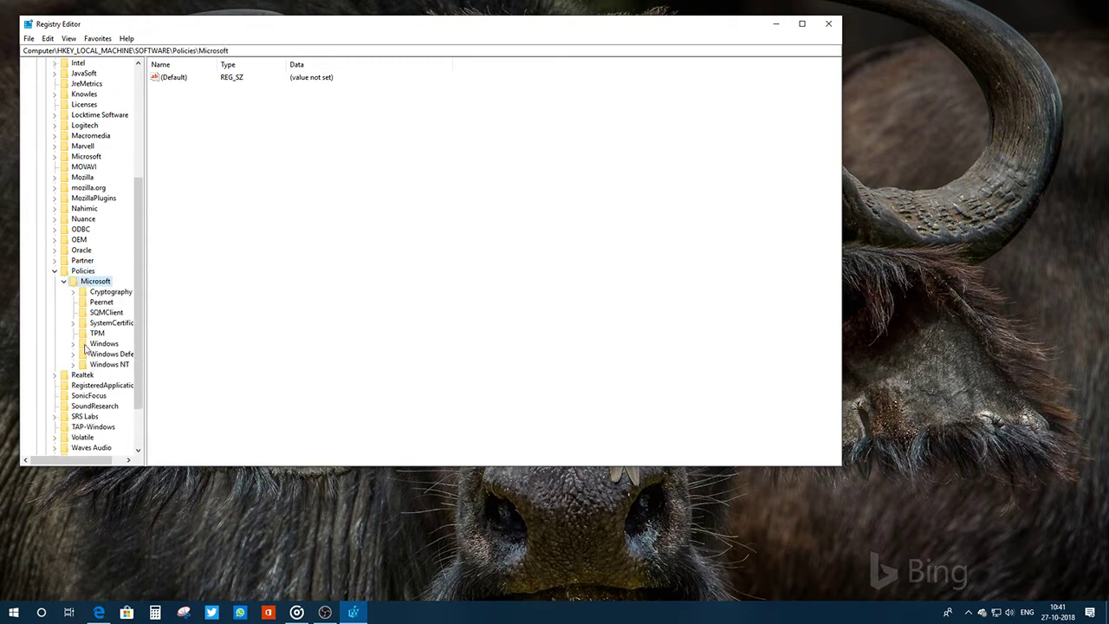
{"action": "double_click", "coordinate": [101, 344]}
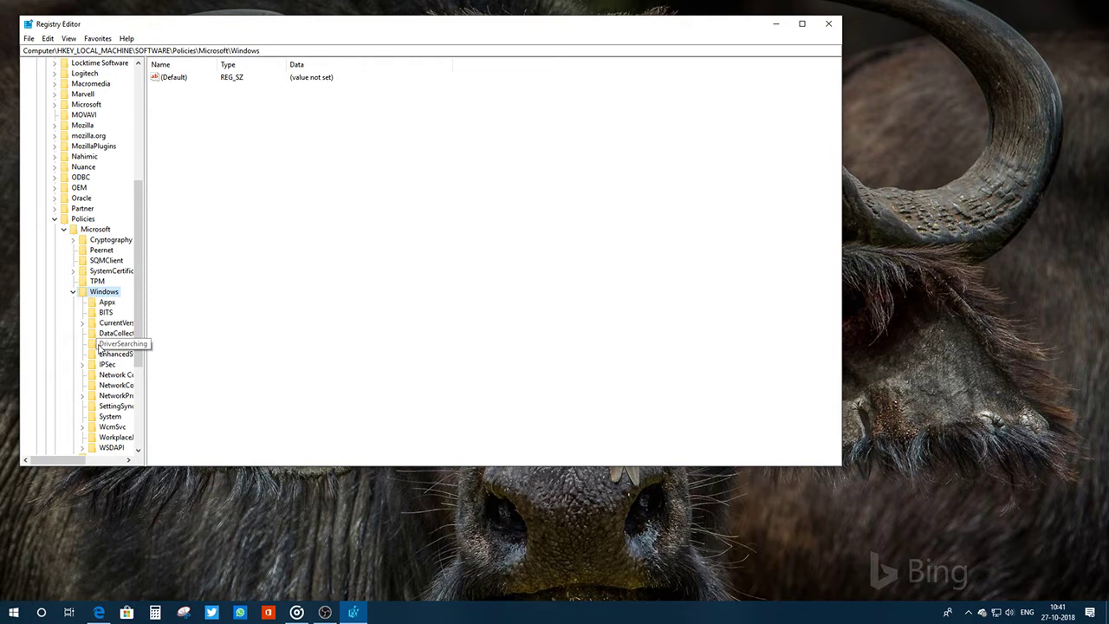
{"action": "scroll", "coordinate": [100, 347], "scroll_direction": "down", "scroll_amount": 1}
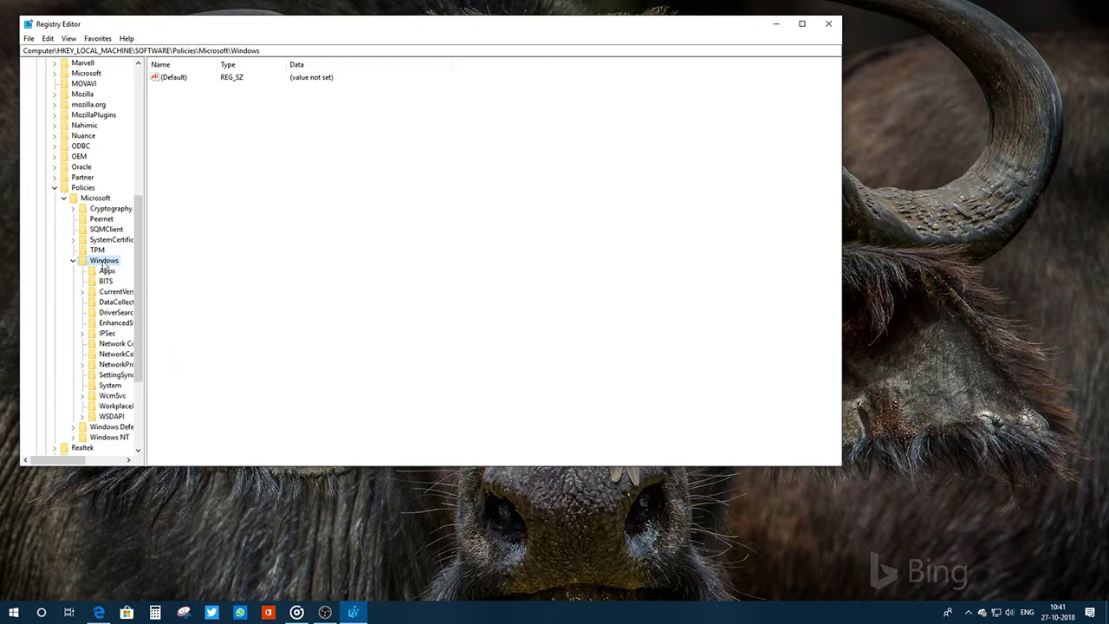
Create a new key named 'personalization' under the Windows key with New > Key.
{"action": "right_click", "coordinate": [103, 265]}
{"action": "mouse_move", "coordinate": [149, 287]}
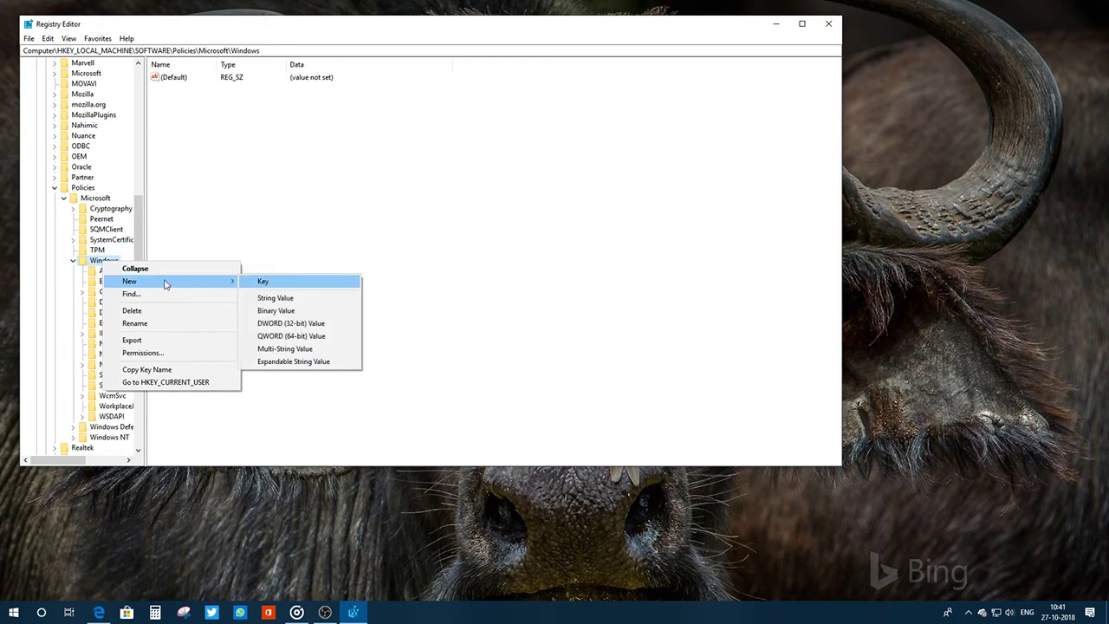
{"action": "left_click", "coordinate": [265, 287]}
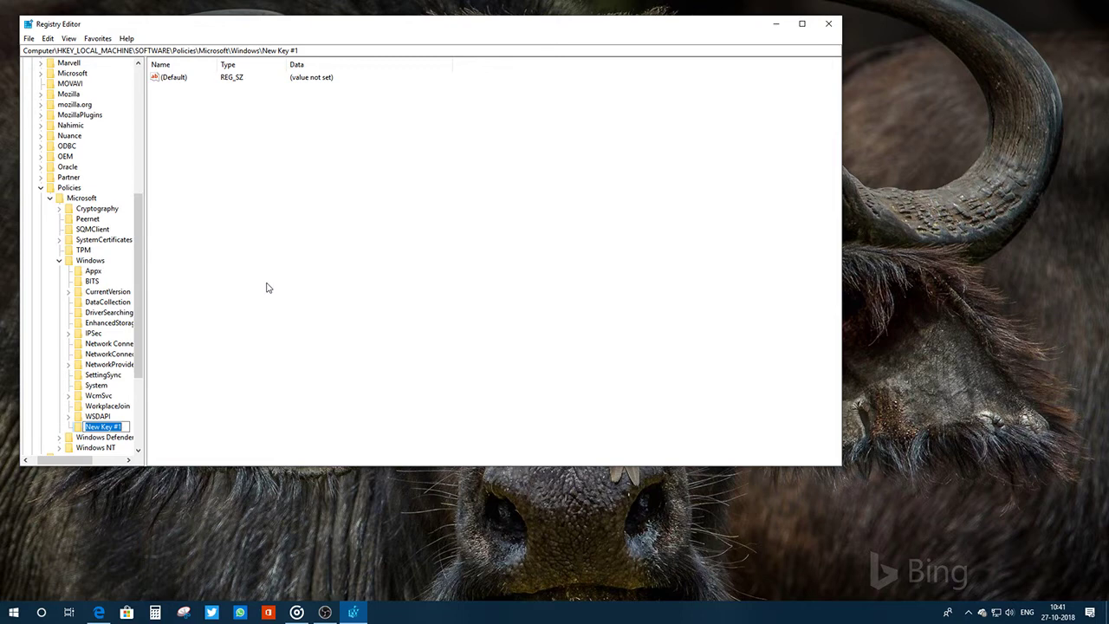
{"action": "type", "text": "personalization"}
{"action": "key", "text": "Return"}
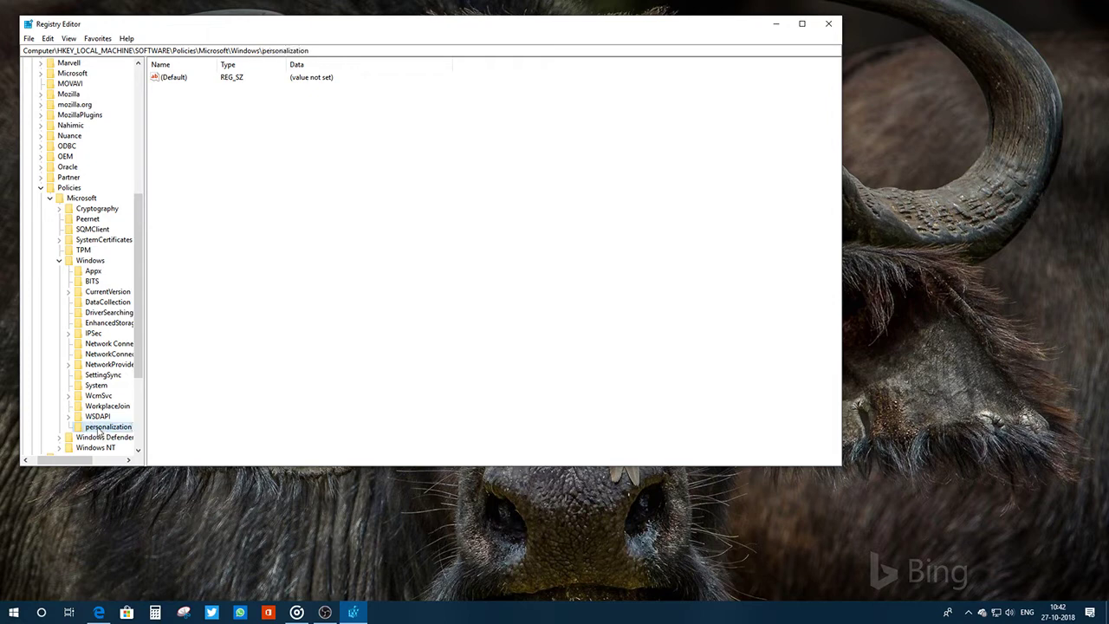
Add a DWORD (32-bit) value, New Value #1, in the personalization key's values pane.
{"action": "left_click", "coordinate": [182, 392]}
{"action": "right_click", "coordinate": [171, 127]}
{"action": "right_click", "coordinate": [755, 283]}
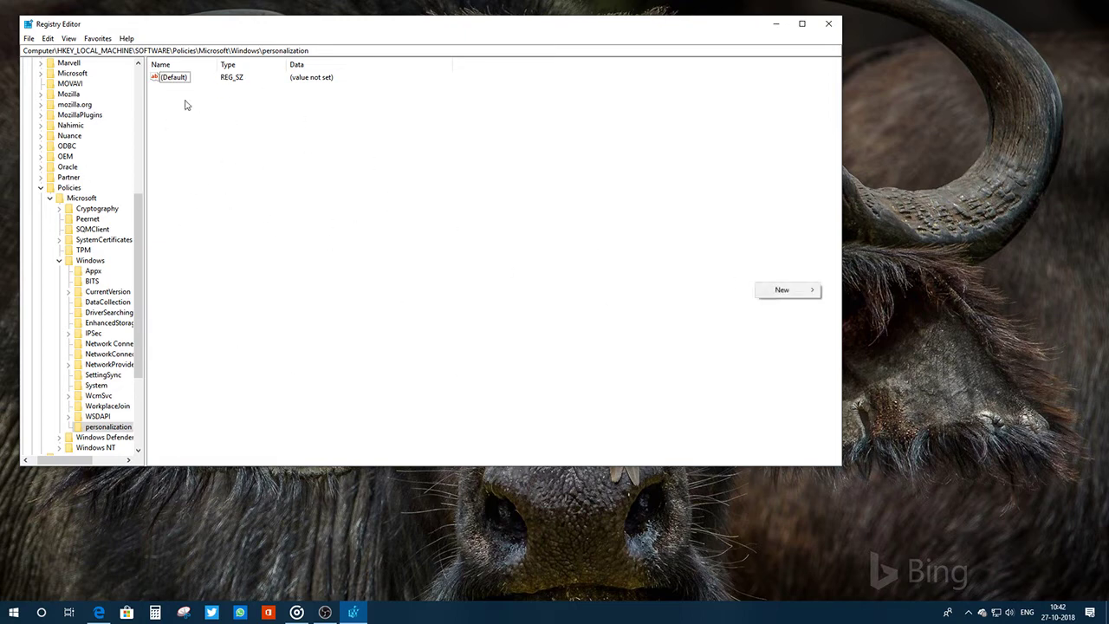
{"action": "left_click", "coordinate": [181, 133]}
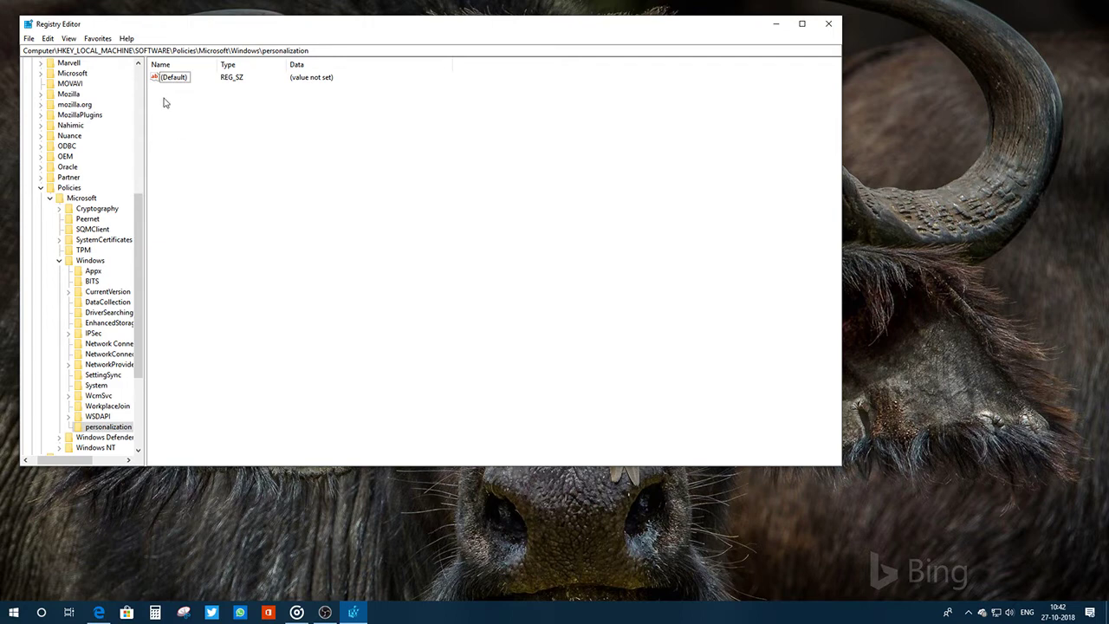
{"action": "right_click", "coordinate": [167, 104]}
{"action": "mouse_move", "coordinate": [196, 111]}
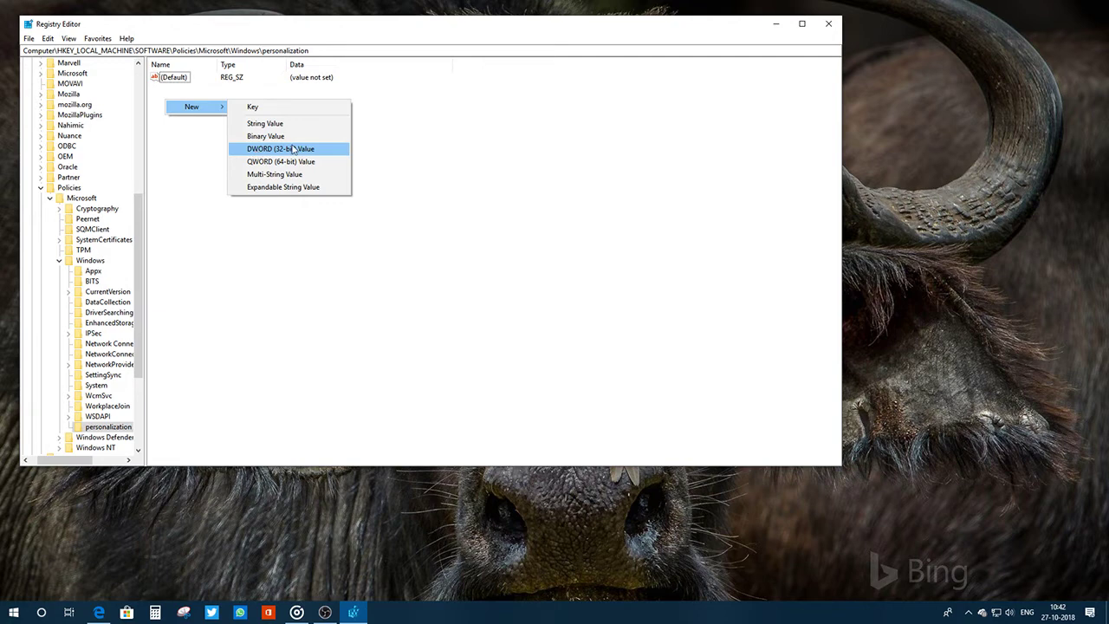
{"action": "left_click", "coordinate": [266, 150]}
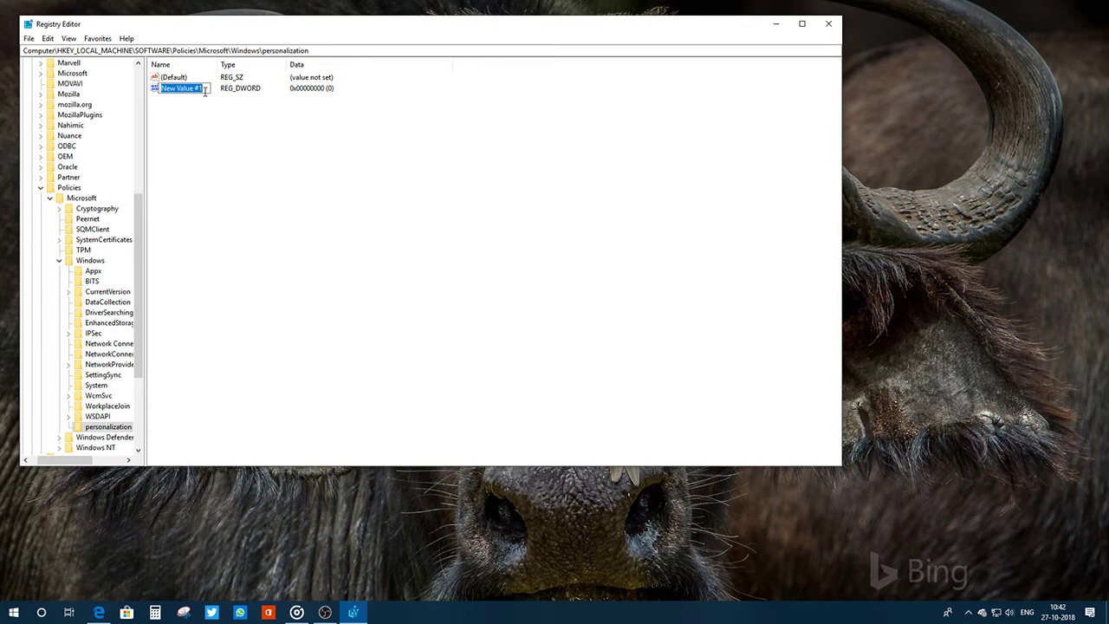
Rename New Value #1 to 'NoLockScreen' and keep it selected.
{"action": "type", "text": "No"}
{"action": "key", "text": "BackSpace"}
{"action": "type", "text": "LockScreen"}
{"action": "key", "text": "Return"}
{"action": "left_click", "coordinate": [188, 90]}
{"action": "right_click", "coordinate": [177, 95]}
{"action": "left_click", "coordinate": [189, 211]}
{"action": "left_click", "coordinate": [172, 91]}
Change NoLockScreen's value data from 0 to 1 and save it.
{"action": "key", "text": "Return"}
{"action": "double_click", "coordinate": [172, 91]}
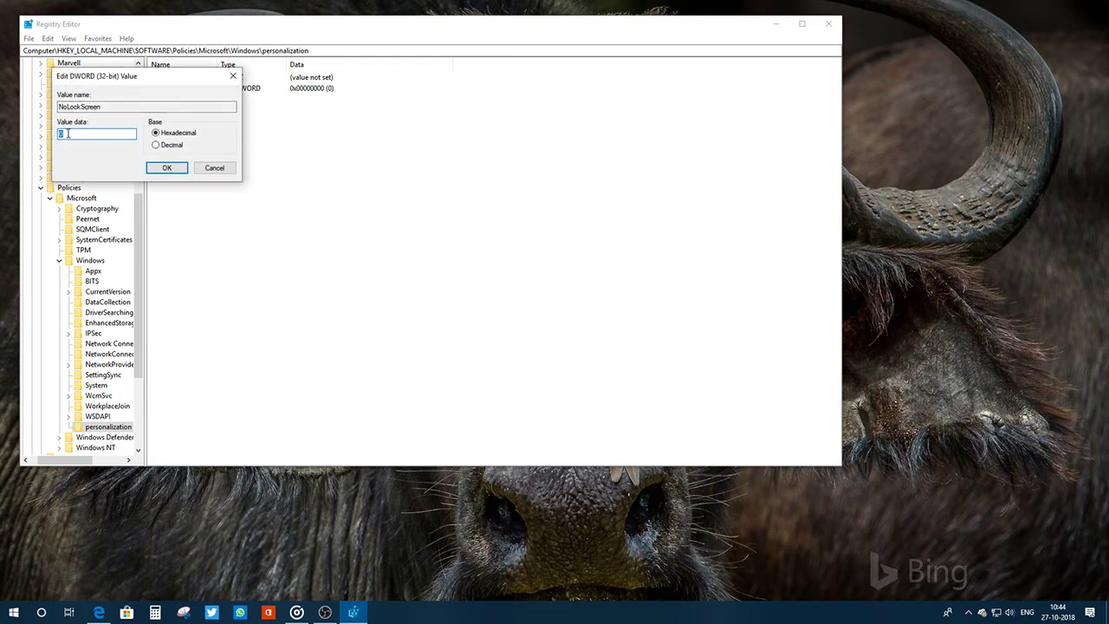
{"action": "left_click", "coordinate": [67, 133]}
{"action": "key", "text": "BackSpace"}
{"action": "type", "text": "1"}
{"action": "left_click", "coordinate": [165, 169]}
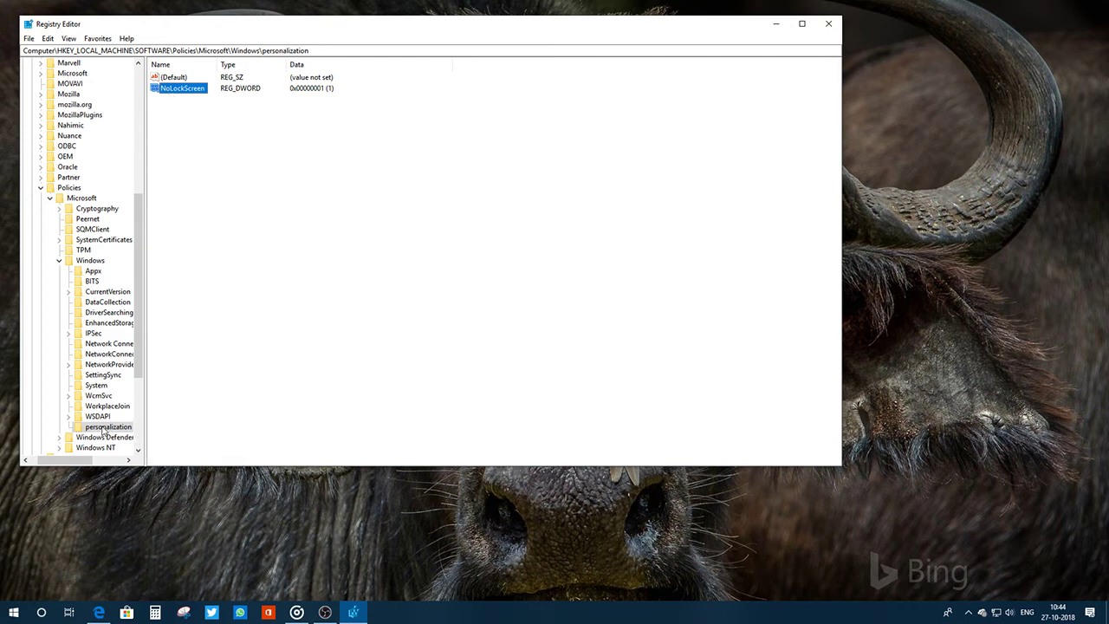
Edit NoLockScreen again and save its value data as 0.
{"action": "double_click", "coordinate": [182, 88]}
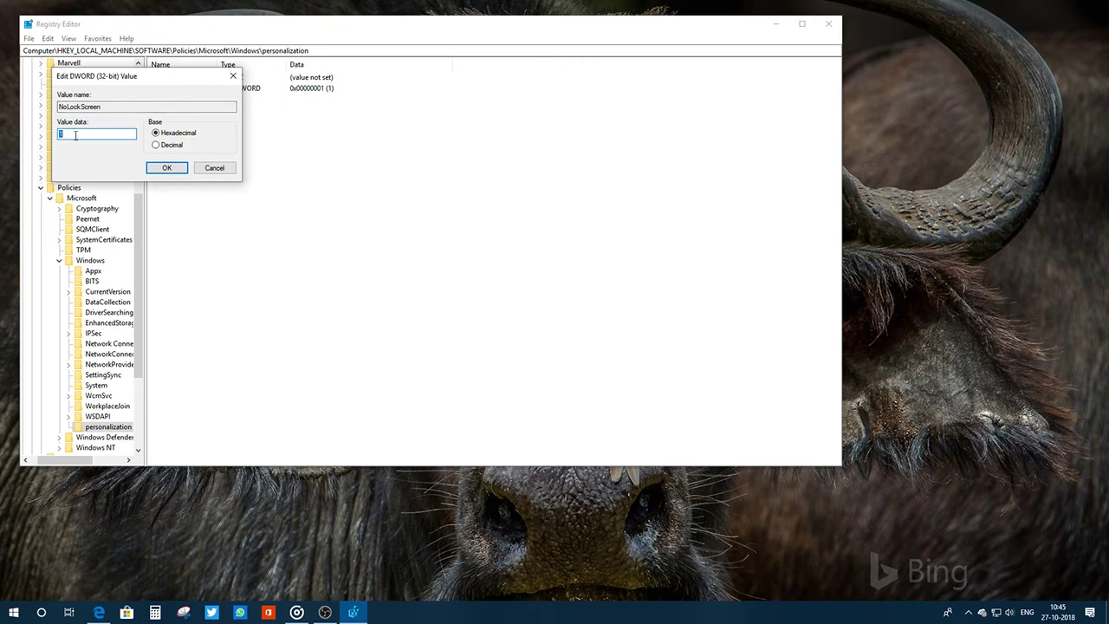
{"action": "type", "text": "0"}
{"action": "left_click", "coordinate": [169, 168]}
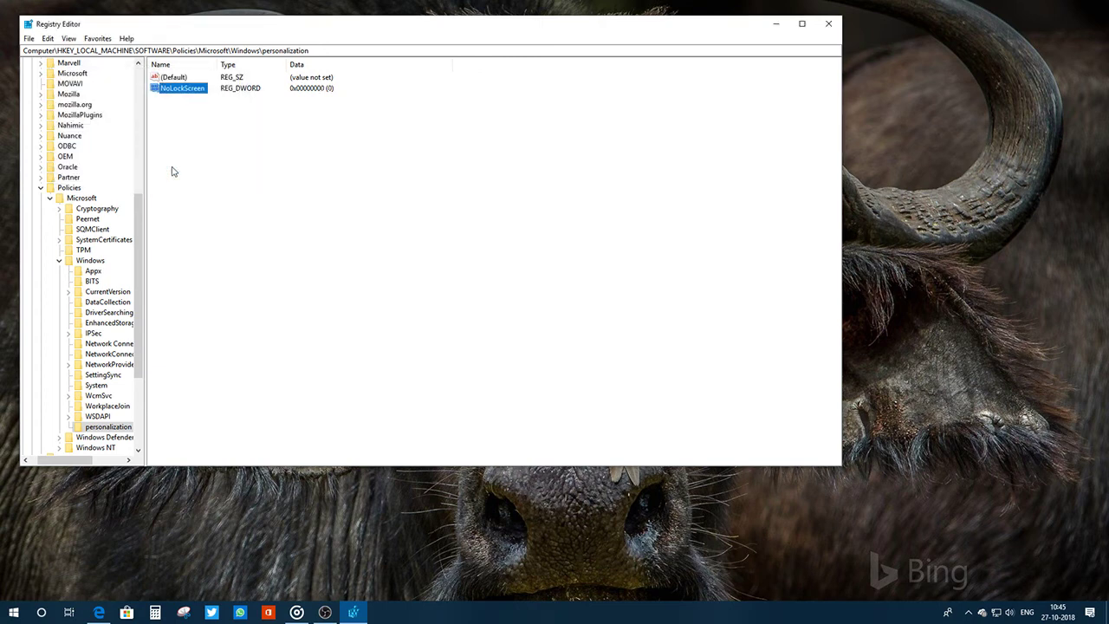